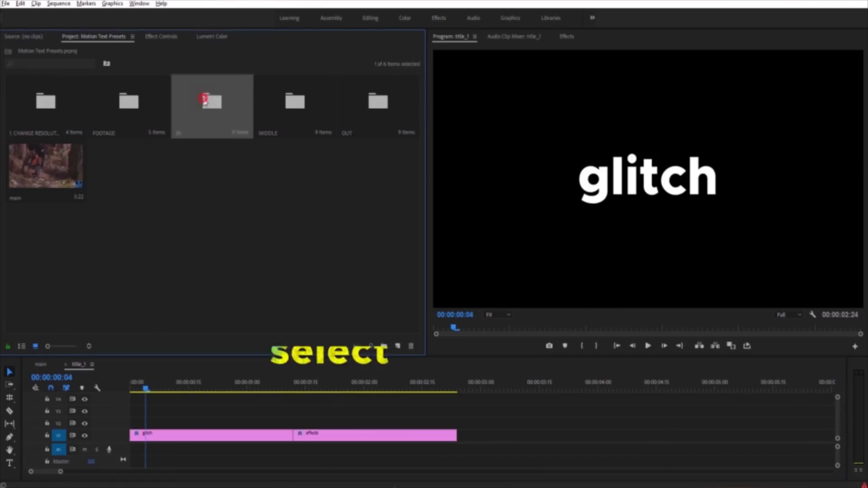
# Open the title_1 sequence and place the glitch Blocks-12 in preset above the title.
pyautogui.doubleClick(211, 101)
pyautogui.doubleClick(45, 101)
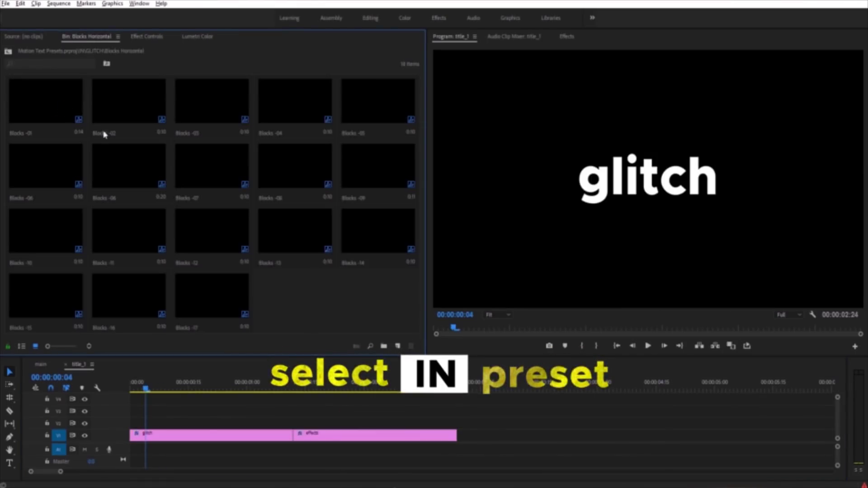
pyautogui.moveTo(213, 240); pyautogui.dragTo(138, 409)
# Add the Blocks-06 middle preset near 00:00:02, then select the Blocks-09 out preset.
pyautogui.click(58, 171)
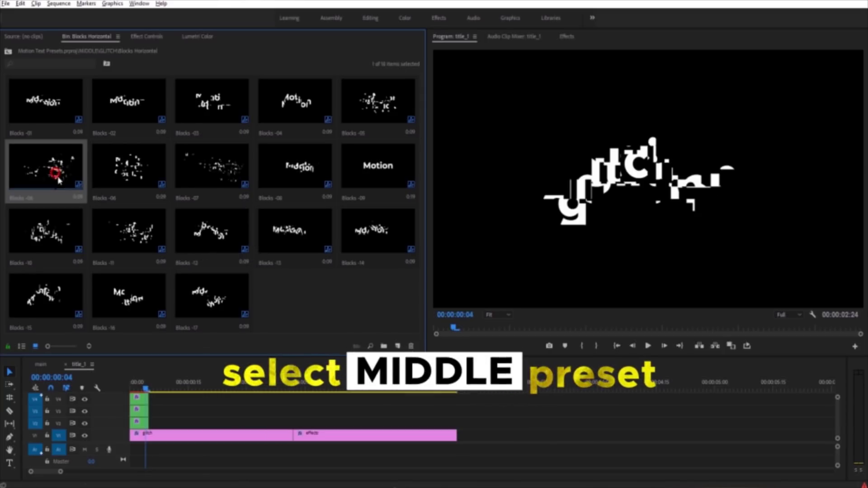
pyautogui.moveTo(254, 354); pyautogui.dragTo(287, 411)
pyautogui.click(290, 167)
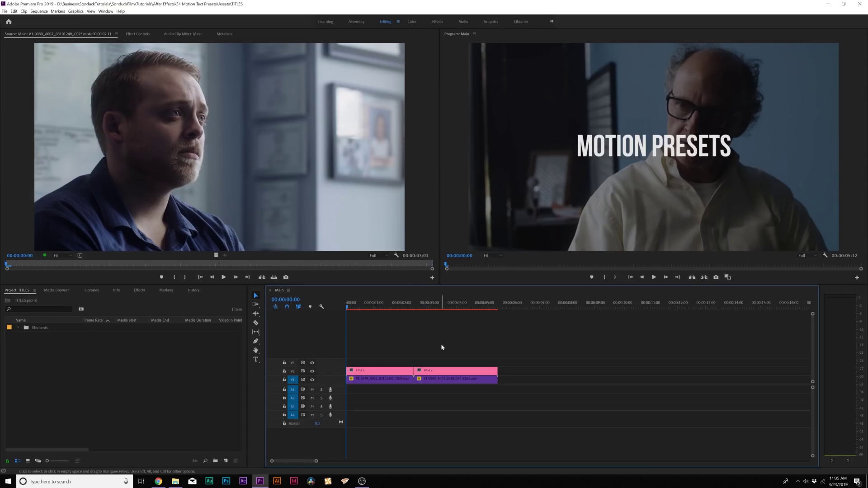
# Preview both titles, then import Motion Text Presets.prproj into the Project panel.
pyautogui.moveTo(447, 308); pyautogui.dragTo(349, 308)
pyautogui.press('space')
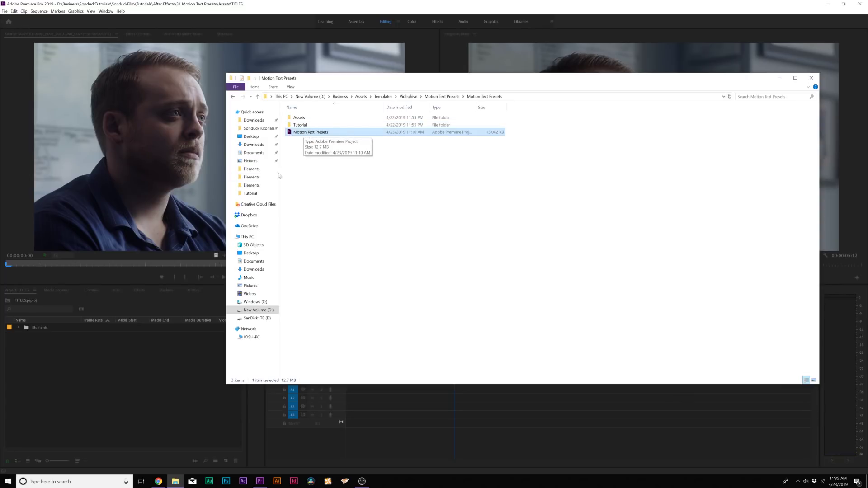
pyautogui.moveTo(310, 132); pyautogui.dragTo(129, 388)
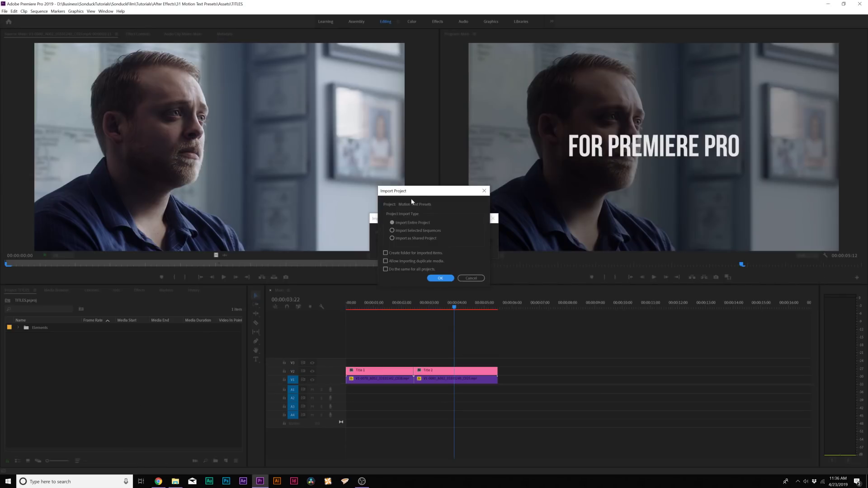
pyautogui.moveTo(412, 193); pyautogui.dragTo(347, 170)
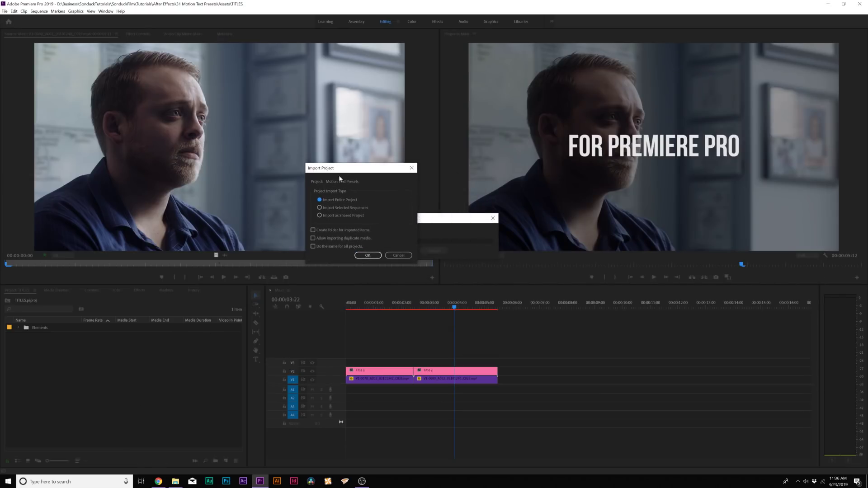
# Import Motion Text Presets into its own folder and expand it to show IN, MIDDLE and OUT.
pyautogui.click(328, 232)
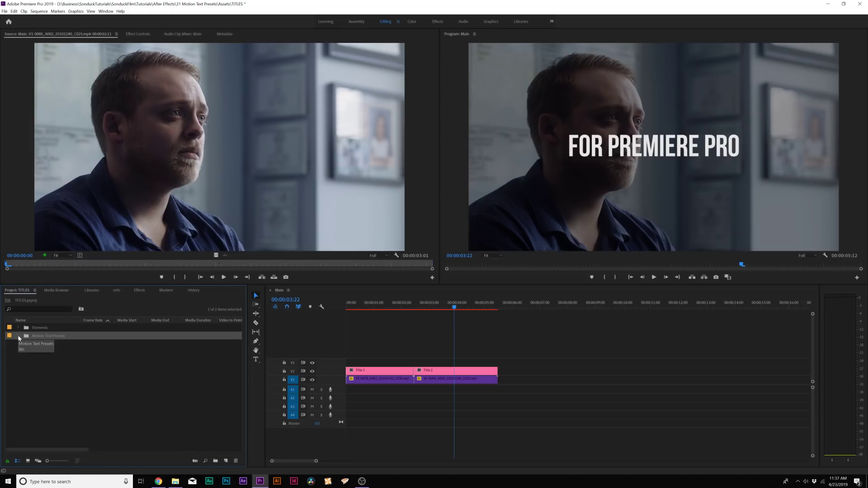
pyautogui.click(18, 336)
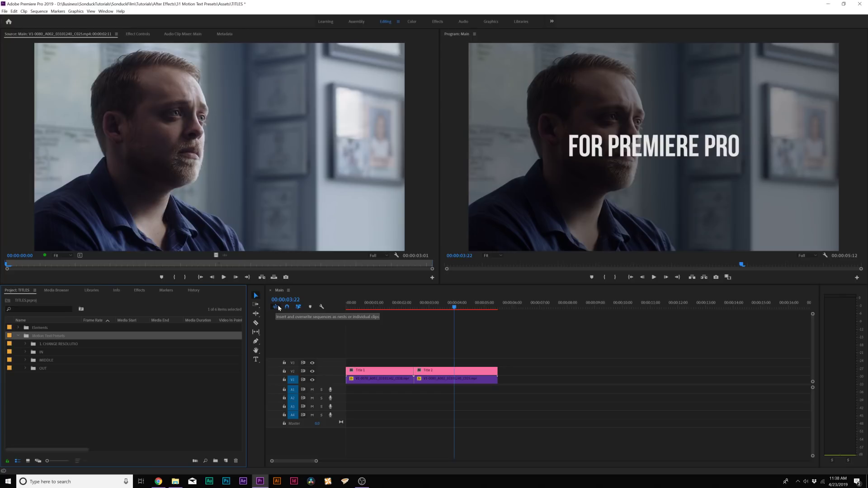
# Toggle sequence insertion as nests, untarget the V1 footage track, and put the playhead at 00:00:02:04.
pyautogui.click(276, 308)
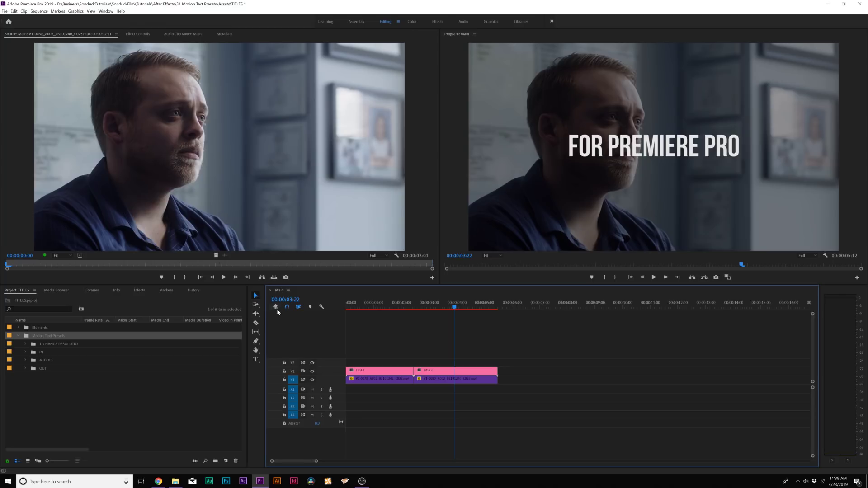
pyautogui.click(293, 382)
pyautogui.click(405, 306)
# Nest Title 1 and Title 2 into a sequence named TITLE NEST 1 and open it.
pyautogui.moveTo(363, 351); pyautogui.dragTo(439, 373)
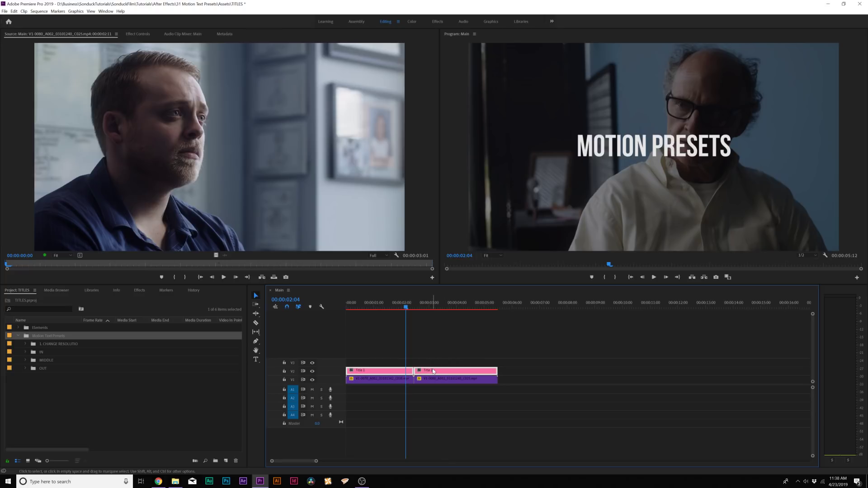
pyautogui.rightClick(434, 372)
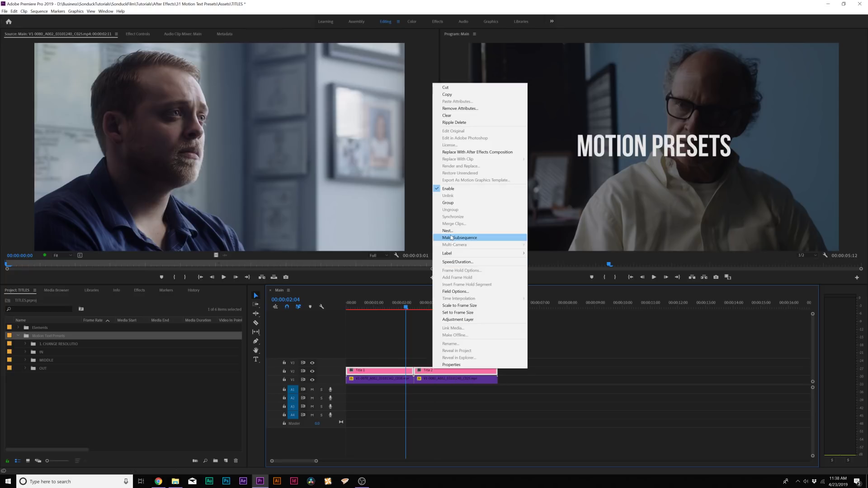
pyautogui.click(450, 231)
pyautogui.write('TITLE NEST 1')
pyautogui.press('Return')
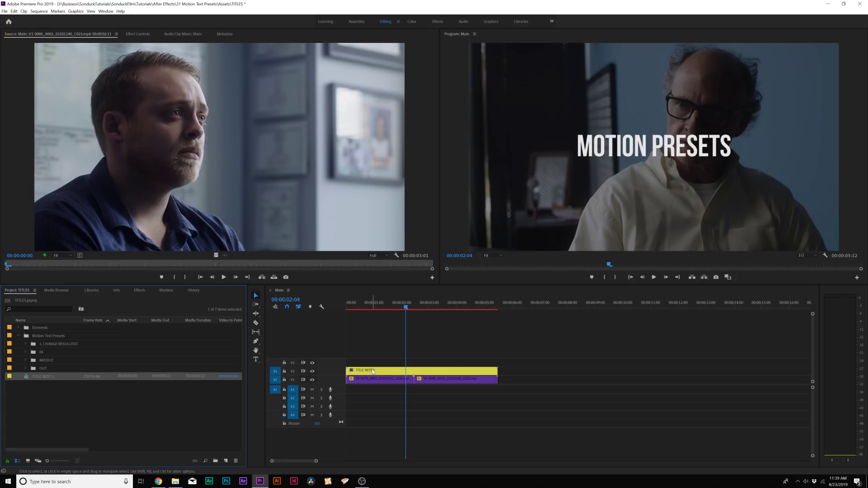
pyautogui.doubleClick(373, 371)
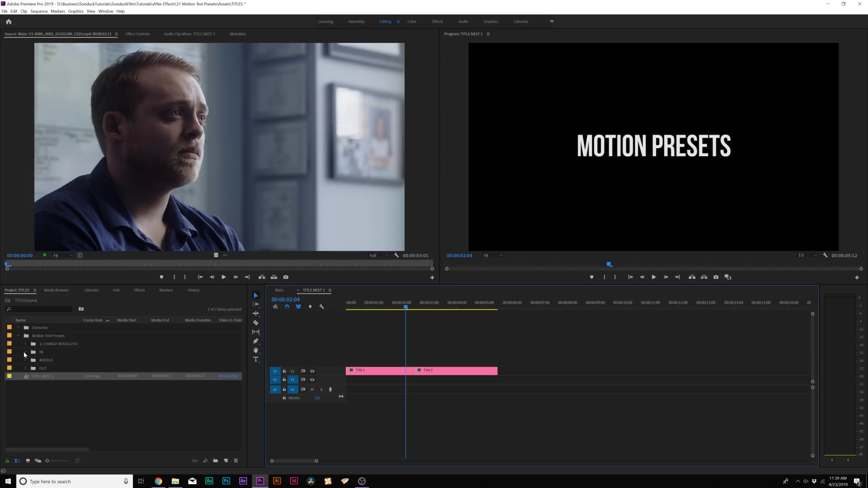
# Add the IN Panoramic Fast Down preset above the titles at the start and preview it.
pyautogui.click(24, 354)
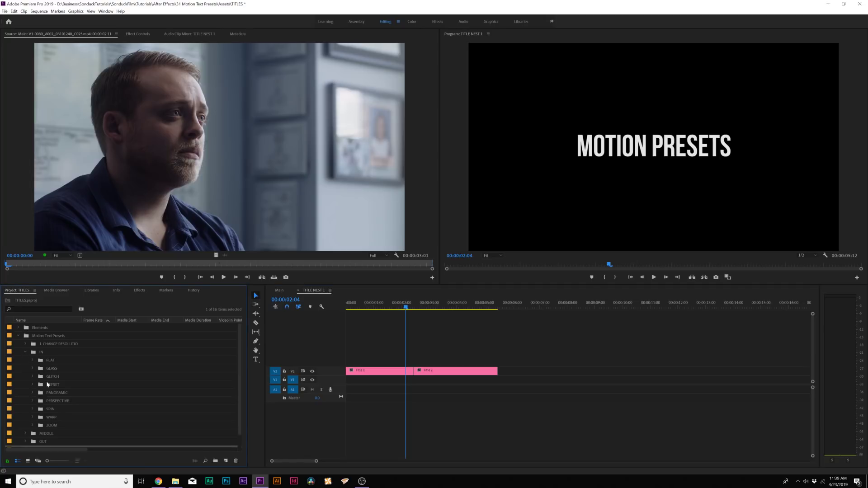
pyautogui.click(33, 394)
pyautogui.click(40, 401)
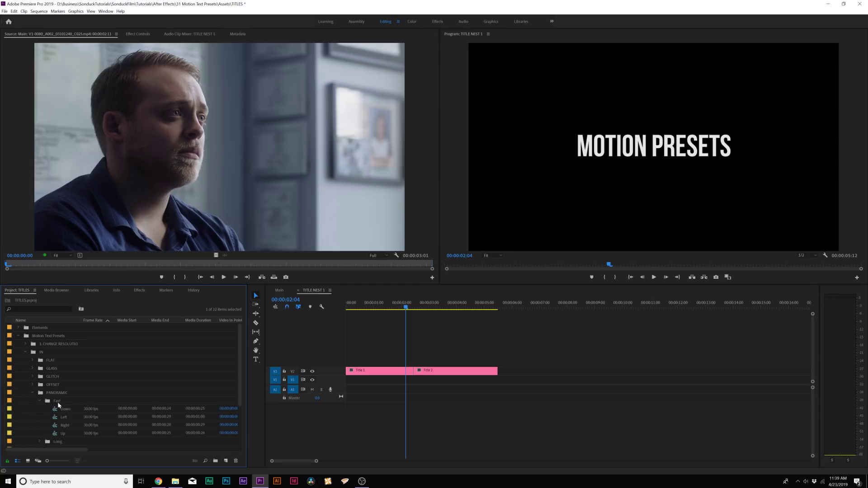
pyautogui.click(60, 411)
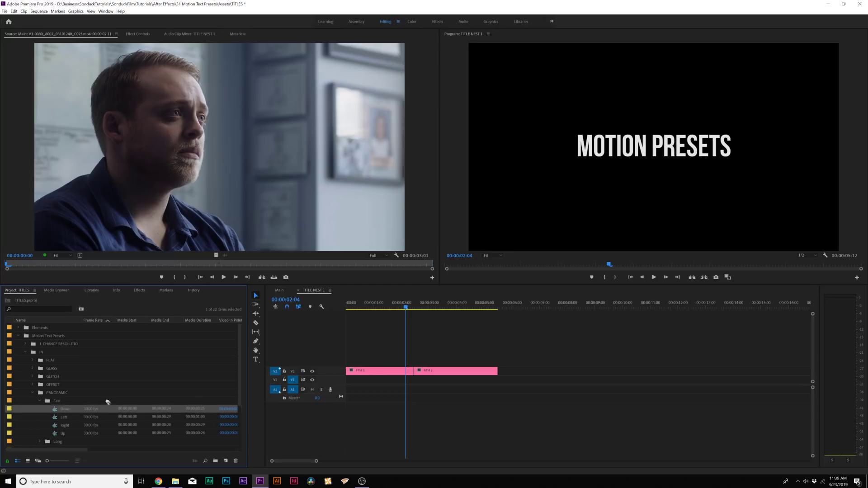
pyautogui.moveTo(108, 402); pyautogui.dragTo(370, 358)
pyautogui.press('Home')
pyautogui.press('space')
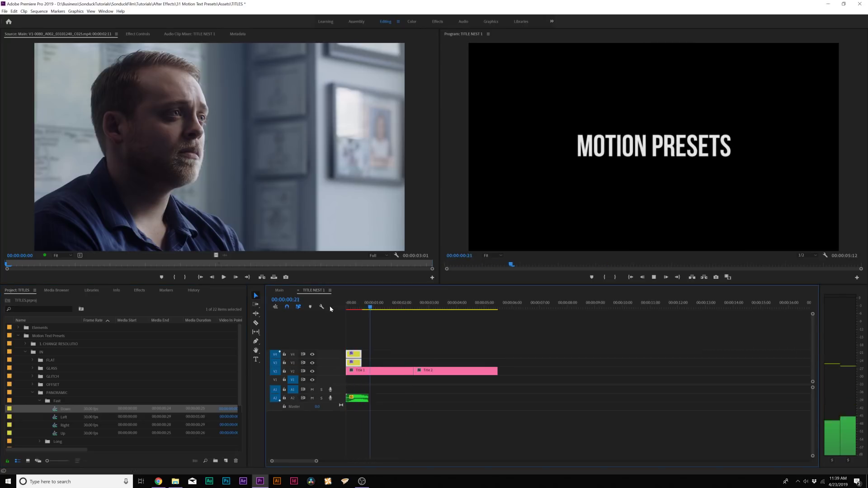
pyautogui.moveTo(355, 308); pyautogui.dragTo(349, 308)
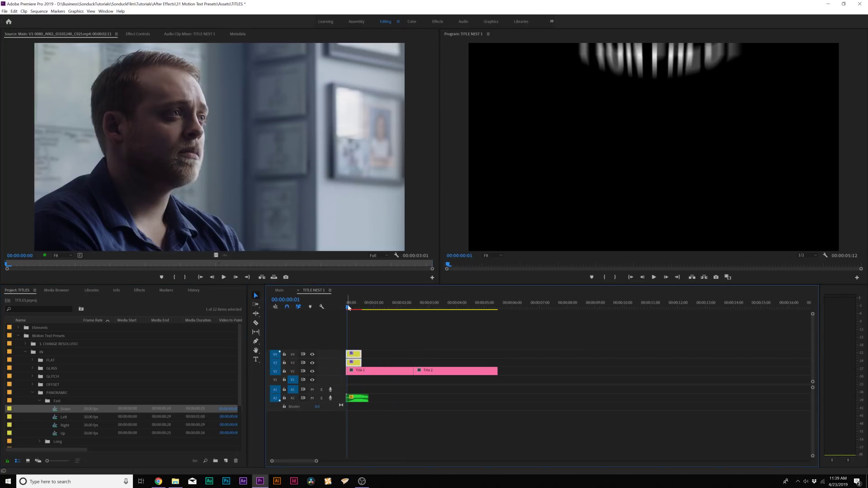
pyautogui.scroll(3, 382, 393)
pyautogui.scroll(-3, 438, 405)
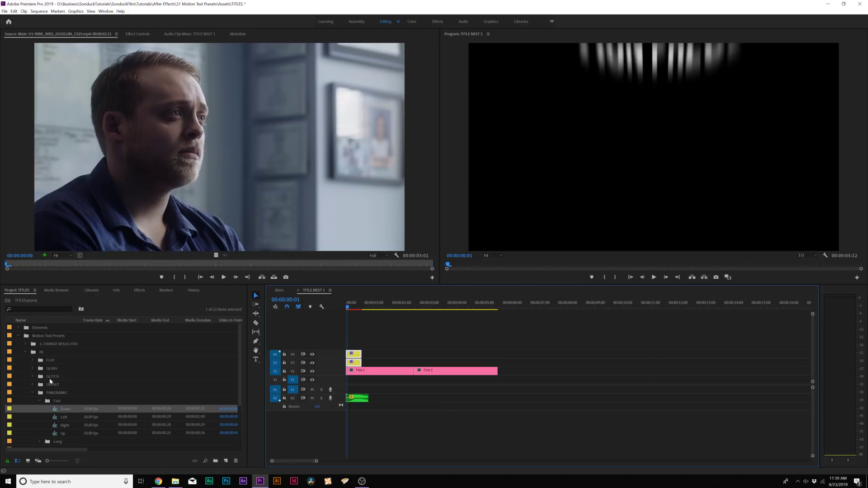
# Place the MIDDLE SPIN Center Right preset where Title 2 begins and play the transition.
pyautogui.click(25, 352)
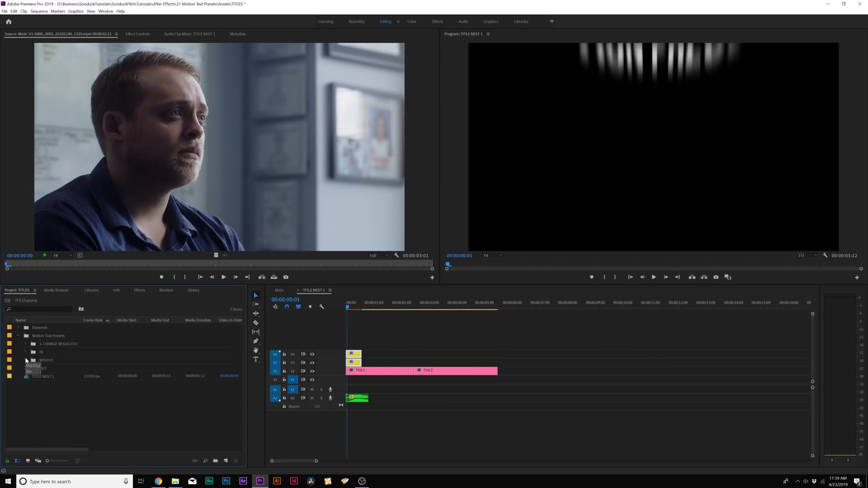
pyautogui.click(25, 360)
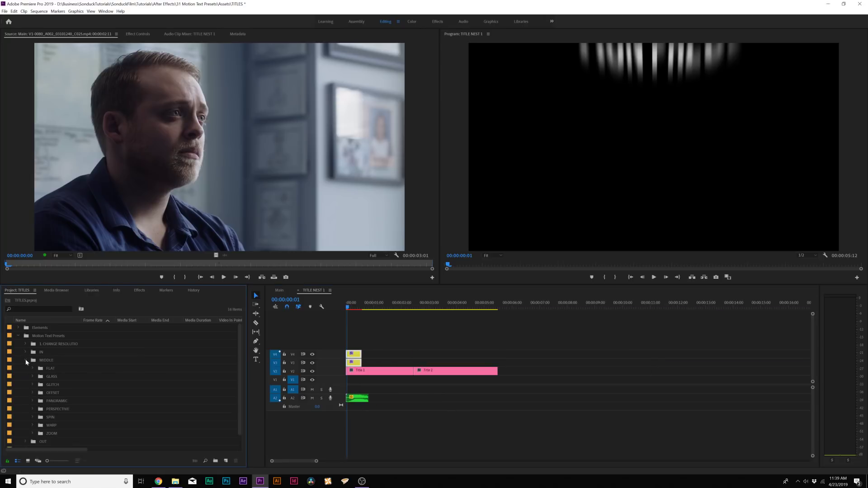
pyautogui.click(32, 417)
pyautogui.scroll(-1, 44, 412)
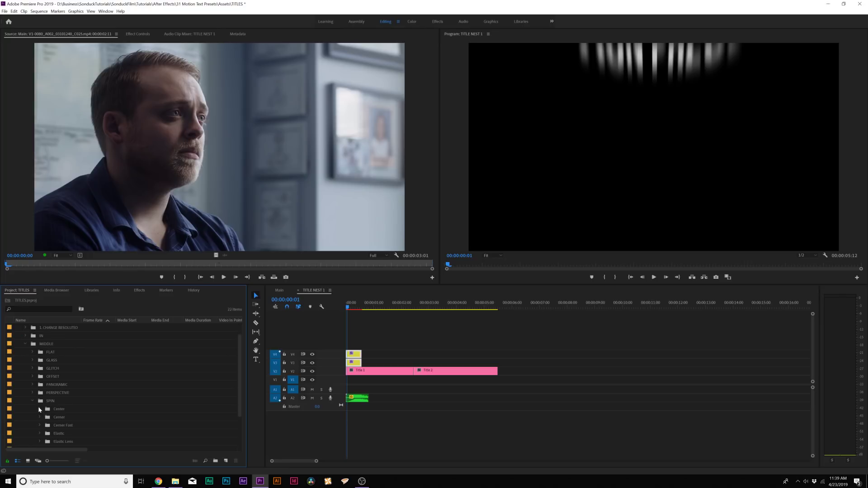
pyautogui.click(40, 409)
pyautogui.scroll(-1, 45, 414)
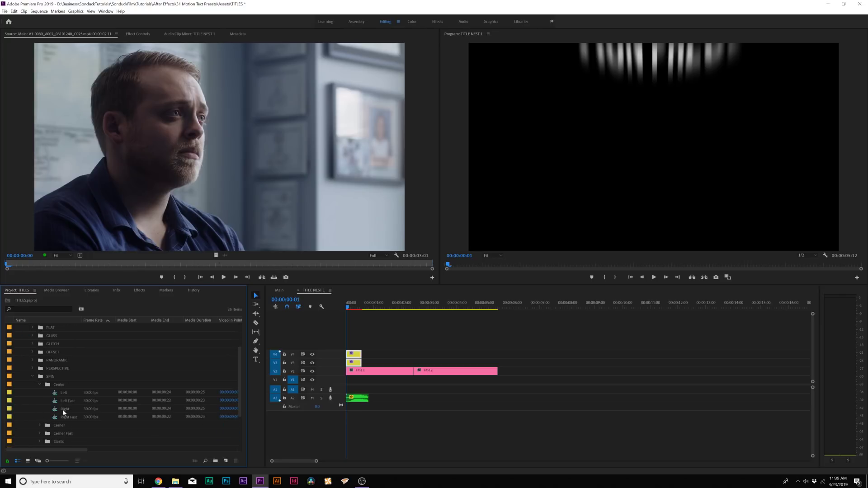
pyautogui.moveTo(64, 410); pyautogui.dragTo(419, 364)
pyautogui.click(402, 308)
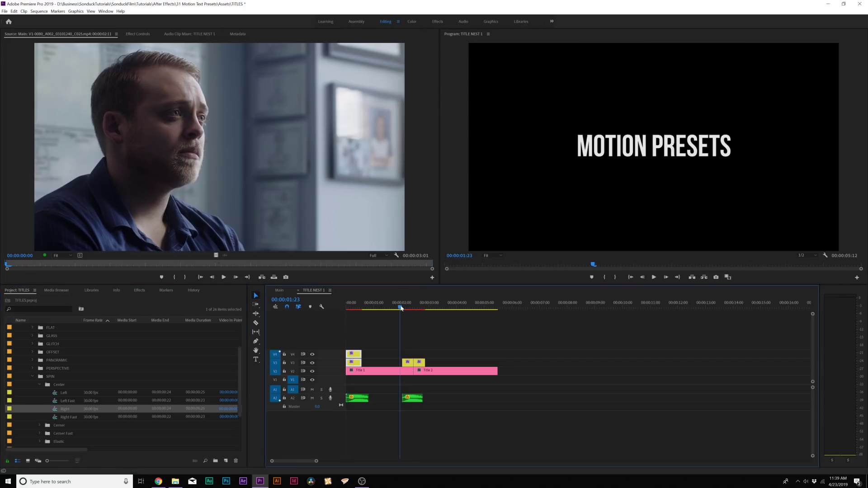
pyautogui.press('space')
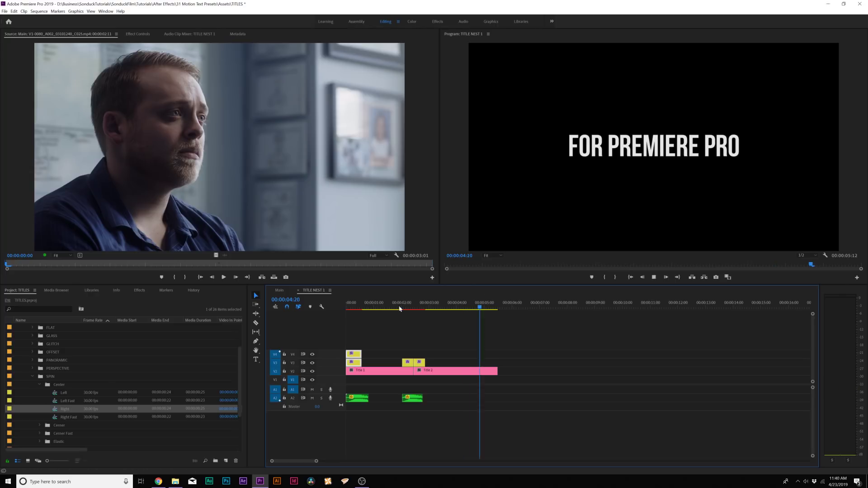
# Add a WARP Long out preset at the end of Title 2 and play it back.
pyautogui.scroll(2, 26, 351)
pyautogui.click(25, 352)
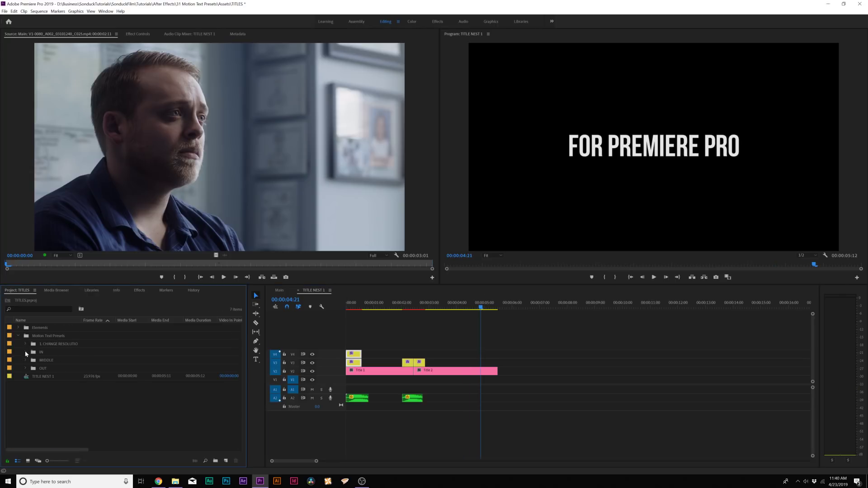
pyautogui.click(26, 369)
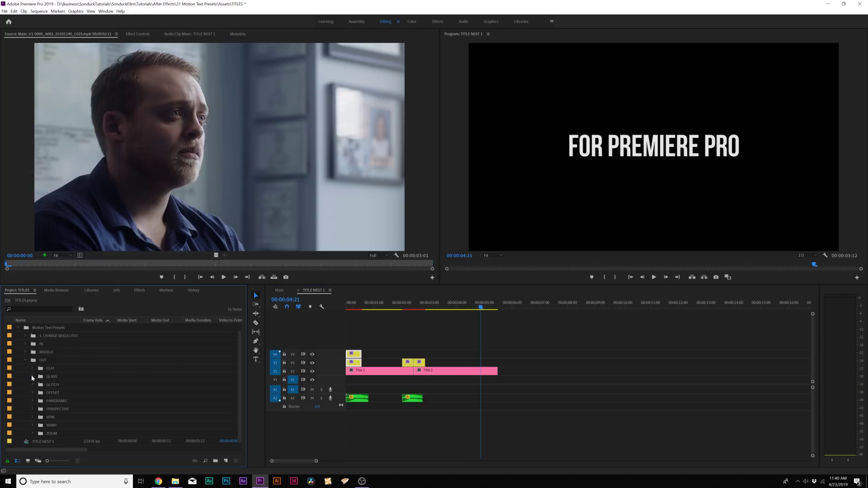
pyautogui.click(33, 426)
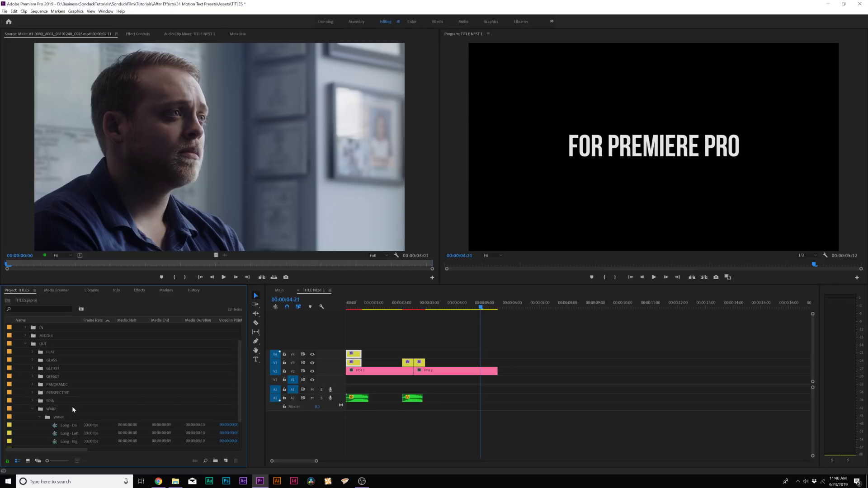
pyautogui.scroll(-2, 72, 409)
pyautogui.moveTo(72, 410); pyautogui.dragTo(494, 358)
pyautogui.press('\\')
pyautogui.click(403, 307)
pyautogui.press('space')
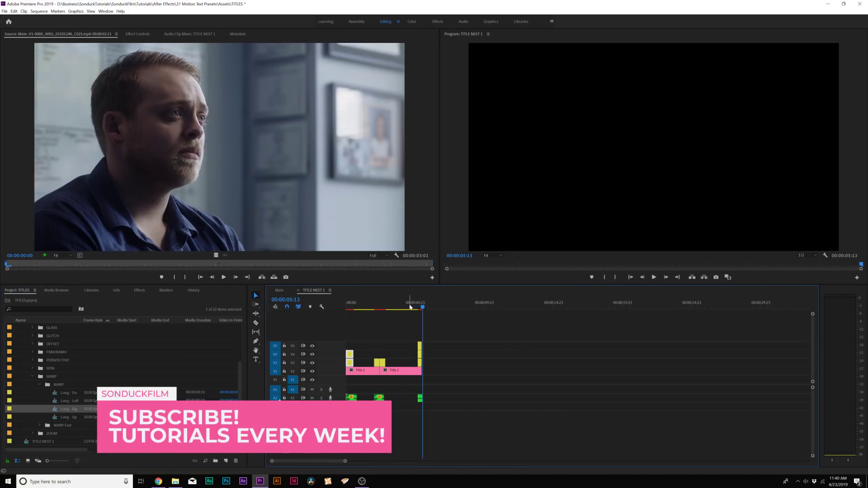
pyautogui.press('space')
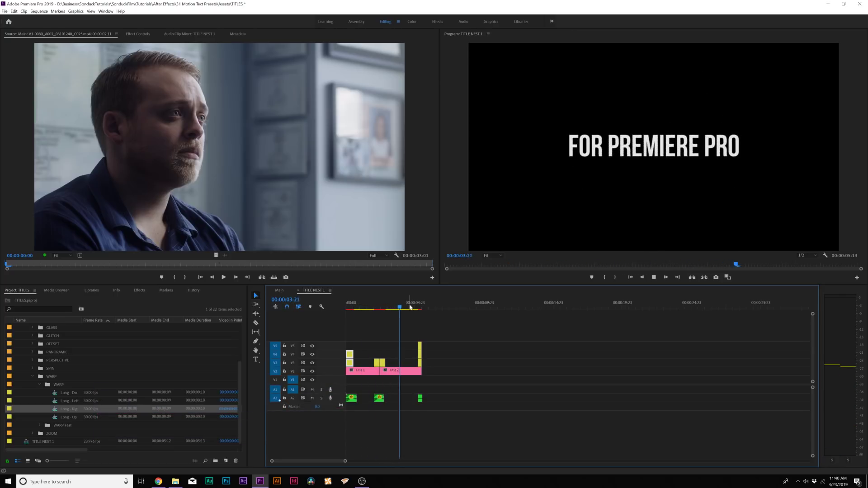
pyautogui.click(346, 307)
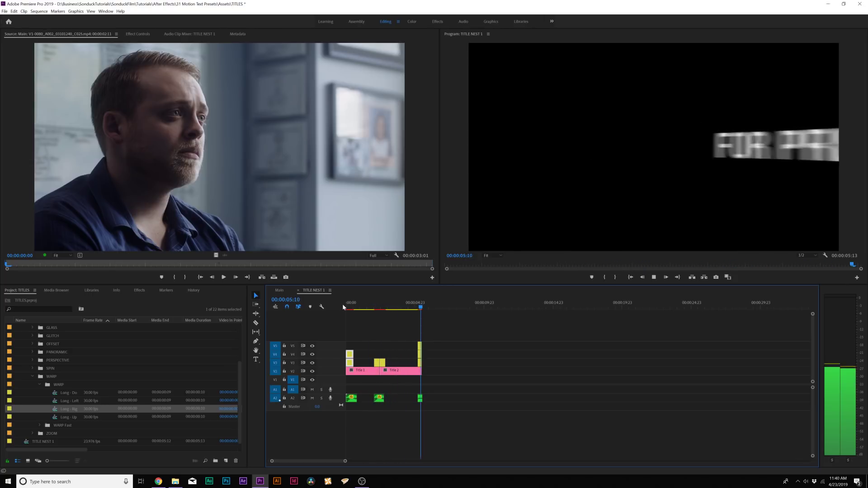
pyautogui.click(347, 307)
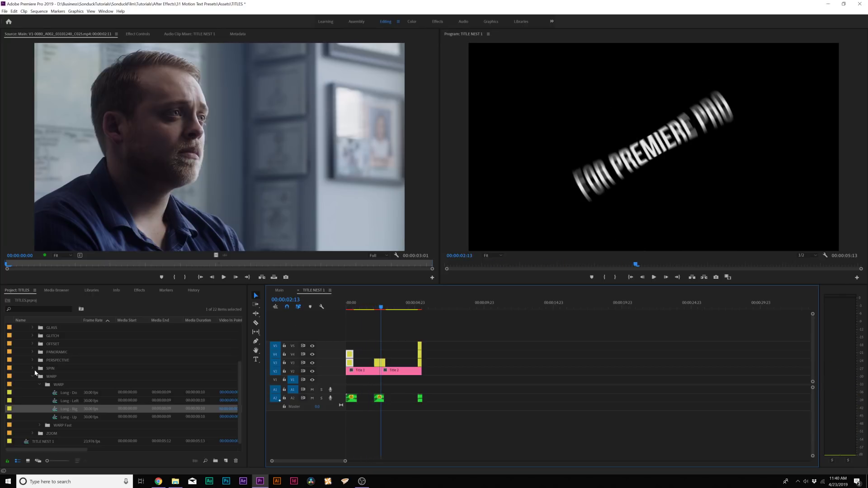
# Place the GLASS Right in preset over Title 1 Copy 01 and move to its start.
pyautogui.click(32, 376)
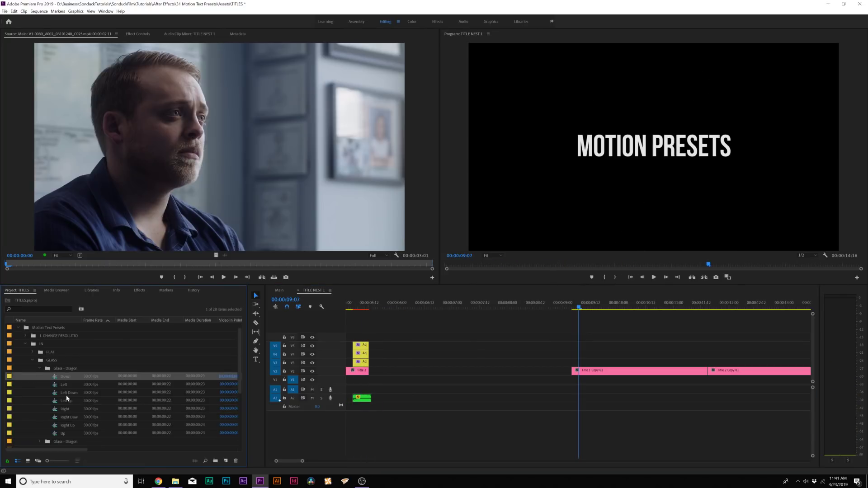
pyautogui.moveTo(65, 410); pyautogui.dragTo(588, 376)
pyautogui.click(568, 308)
# Preview the GLASS in animation, then drop the Blocks -08 glitch preset where the copies meet.
pyautogui.press('space')
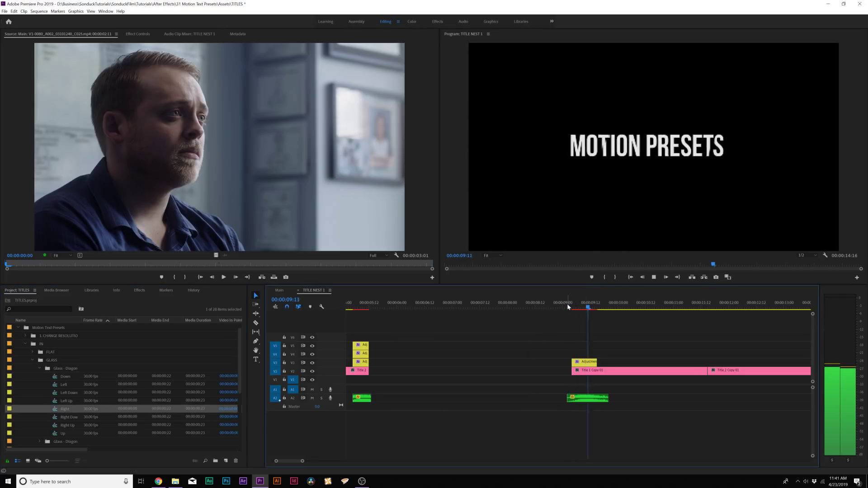
pyautogui.press('-')
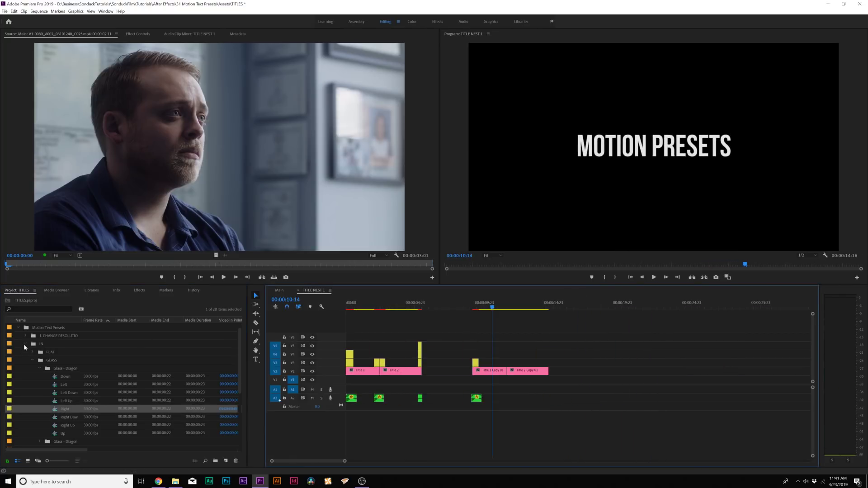
pyautogui.click(36, 390)
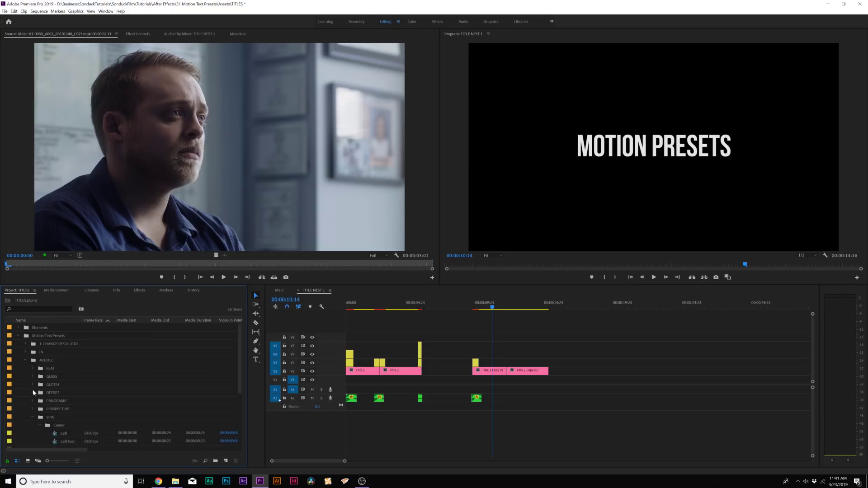
pyautogui.click(33, 385)
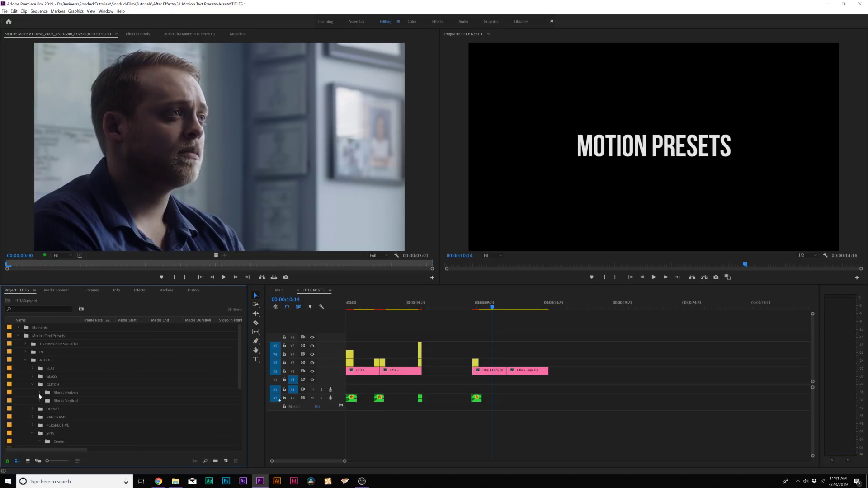
pyautogui.click(39, 393)
pyautogui.scroll(-5, 62, 389)
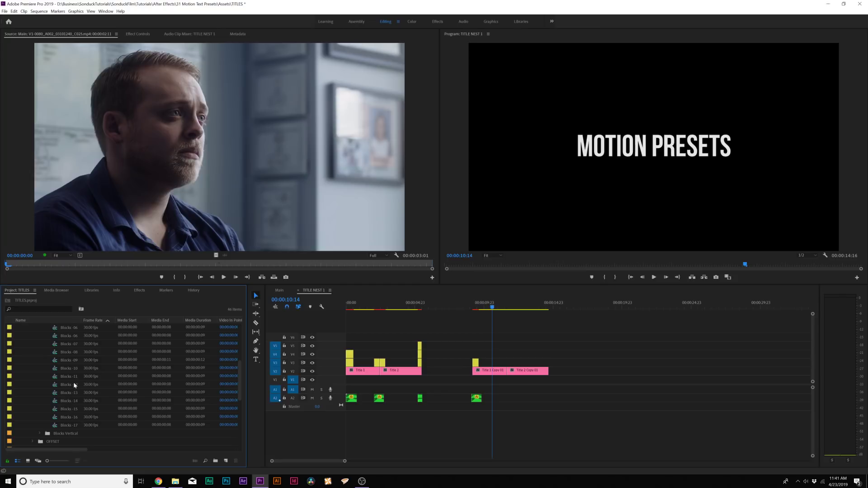
pyautogui.scroll(1, 75, 385)
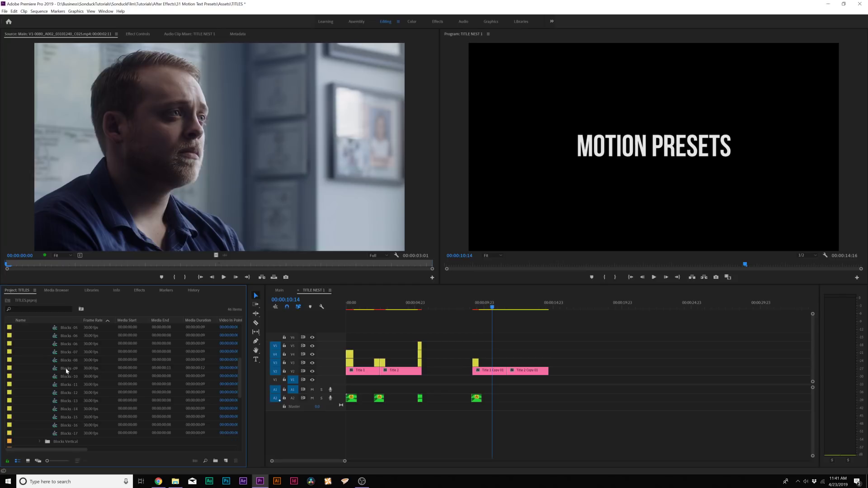
pyautogui.moveTo(68, 362); pyautogui.dragTo(505, 365)
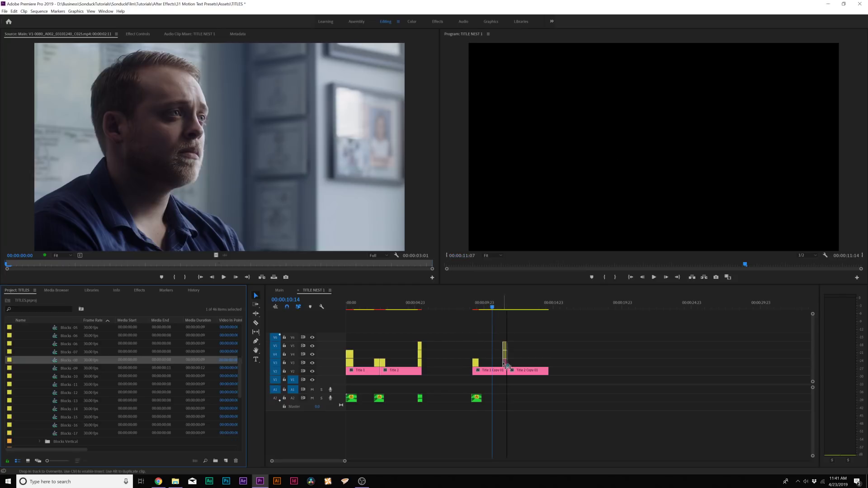
pyautogui.moveTo(507, 365); pyautogui.dragTo(506, 365)
# Play back the Blocks -08 glitch transition, then switch to the Main sequence.
pyautogui.press('=')
pyautogui.click(519, 303)
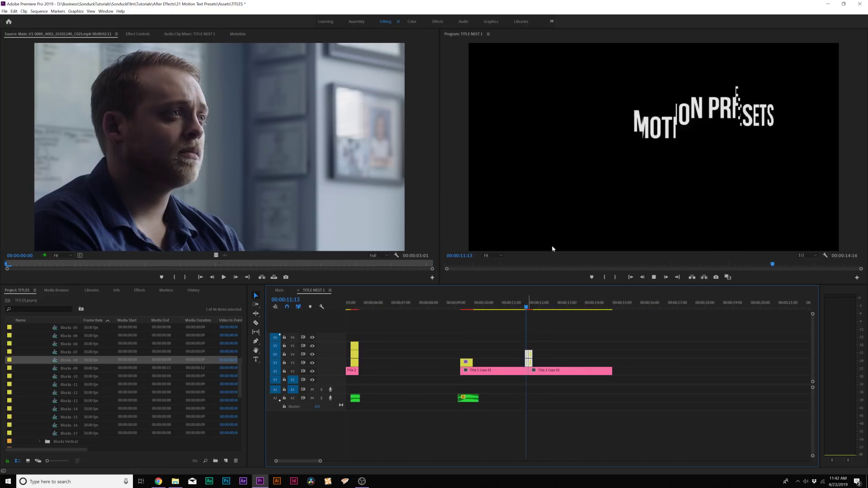
pyautogui.press('space')
pyautogui.scroll(4, 63, 369)
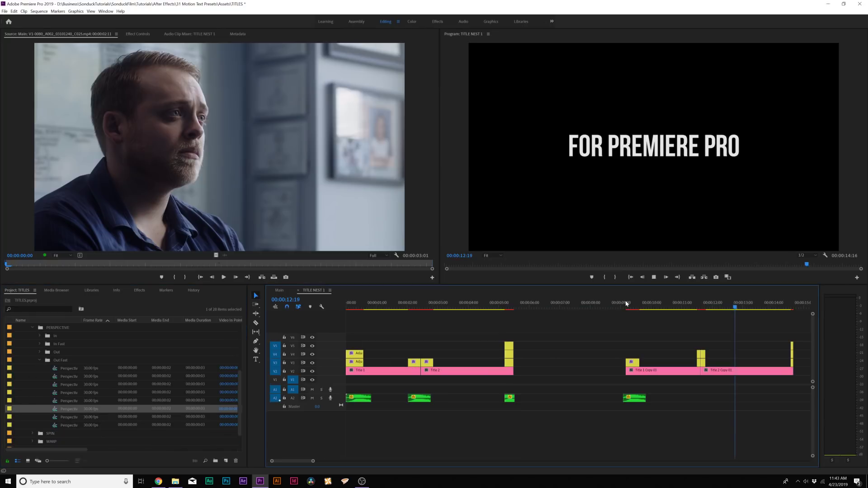
pyautogui.scroll(-3, 626, 316)
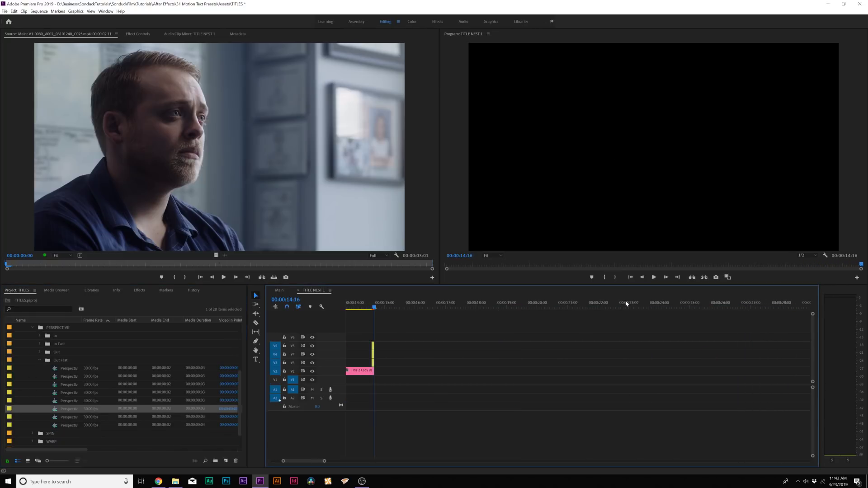
pyautogui.scroll(-5, 532, 340)
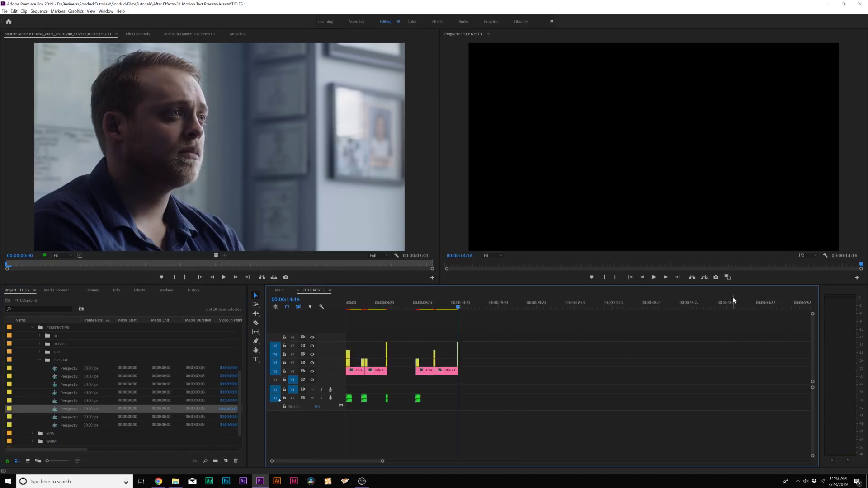
pyautogui.click(279, 291)
# Move the Main sequence playhead back to 00:00:00:00, with TITLE NEST 1 above the footage.
pyautogui.moveTo(390, 304); pyautogui.dragTo(347, 304)
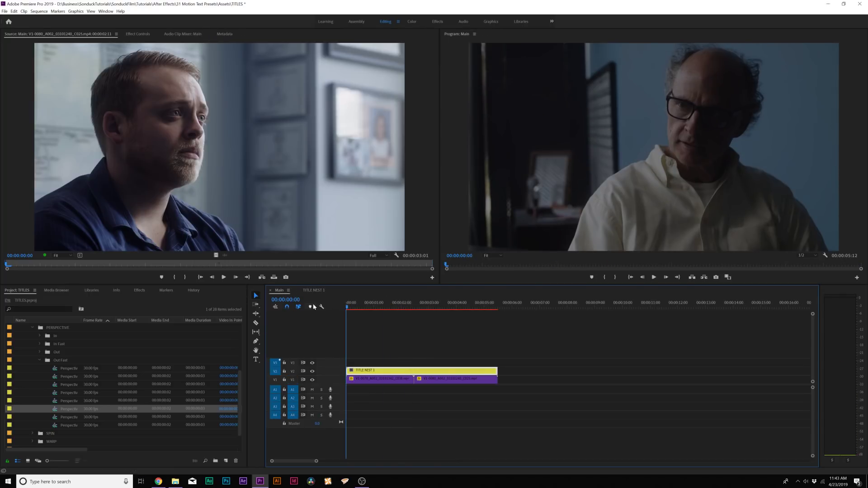